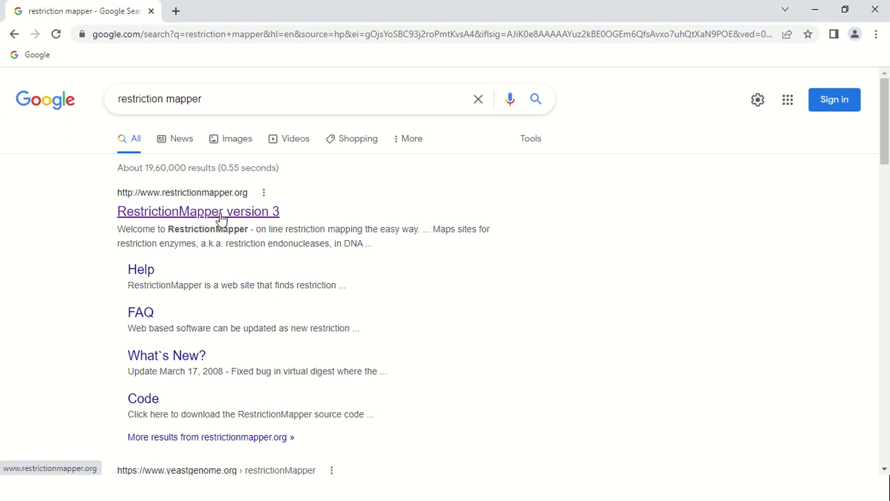
- Open the RestrictionMapper version 3 website from the search results
{"action": "left_click", "coordinate": [221, 219]}
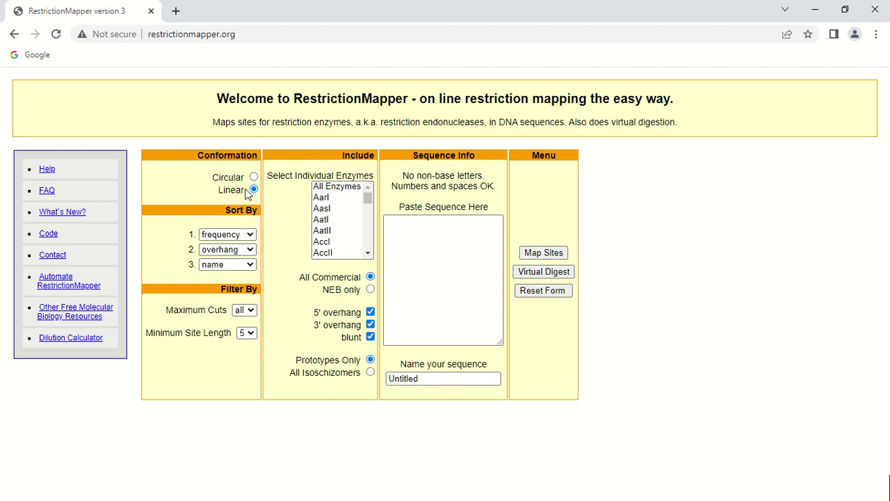
- Examine the form's options for sort order, maximum cuts, minimum site length, individual enzymes and overhang types
{"action": "left_click", "coordinate": [248, 236]}
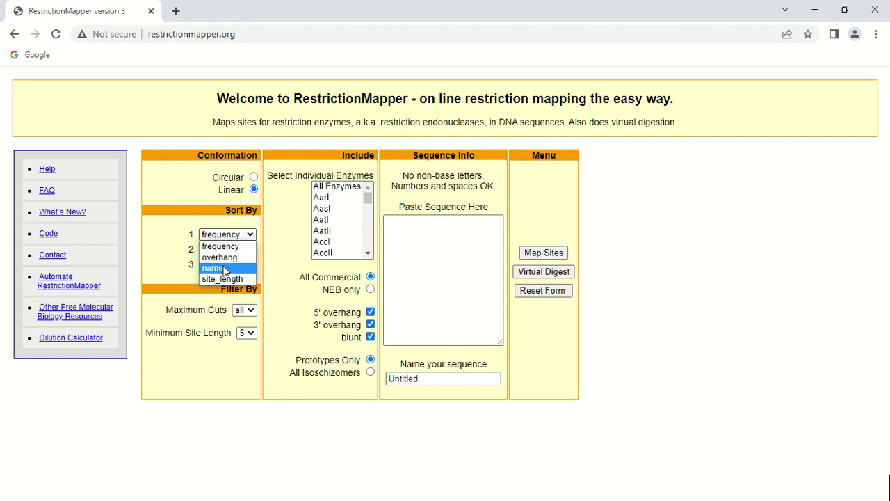
{"action": "left_click", "coordinate": [250, 235]}
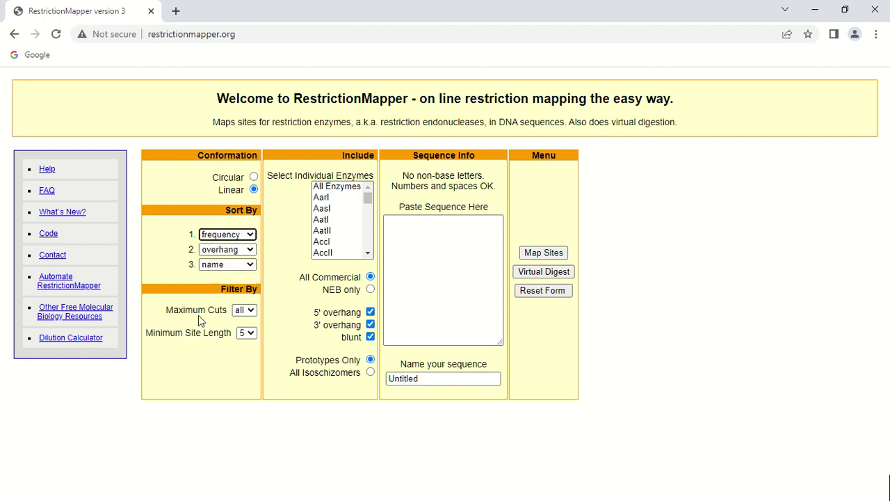
{"action": "left_click", "coordinate": [255, 315]}
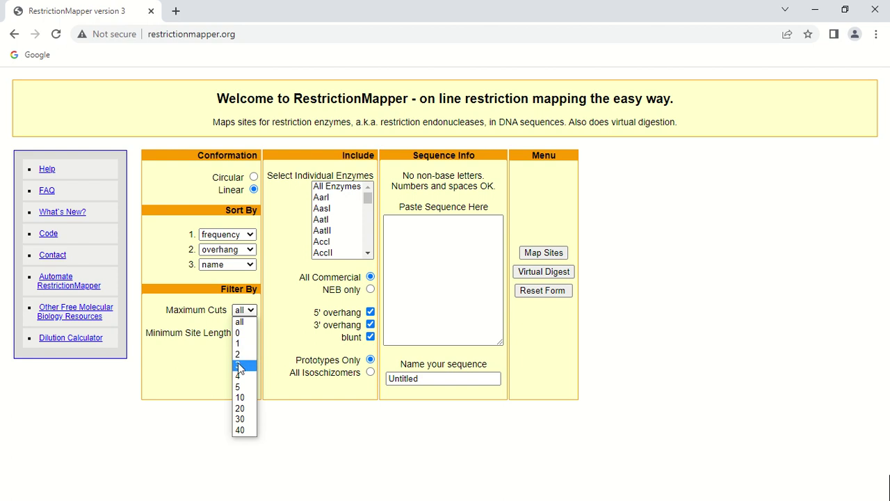
{"action": "left_click", "coordinate": [252, 315]}
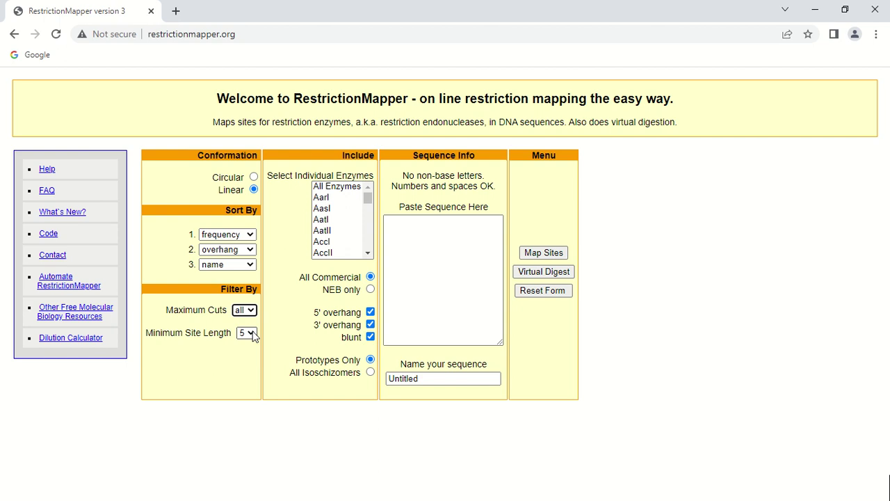
{"action": "left_click", "coordinate": [247, 334]}
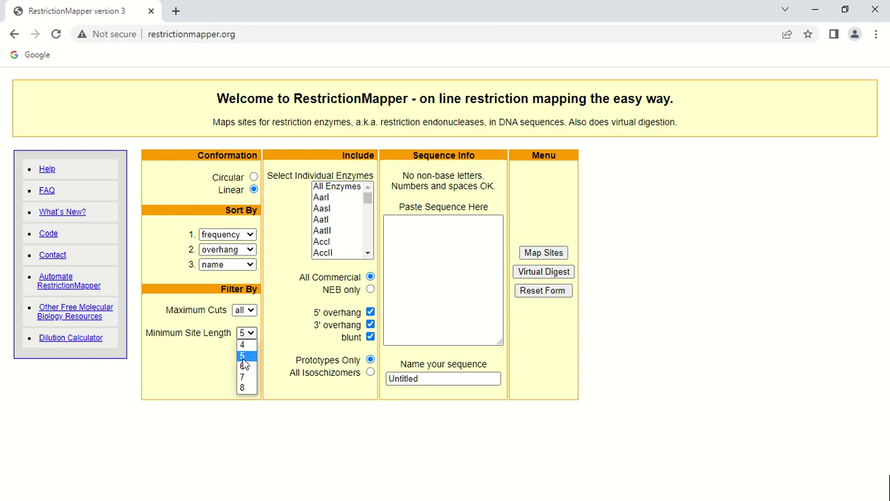
{"action": "left_click", "coordinate": [243, 357]}
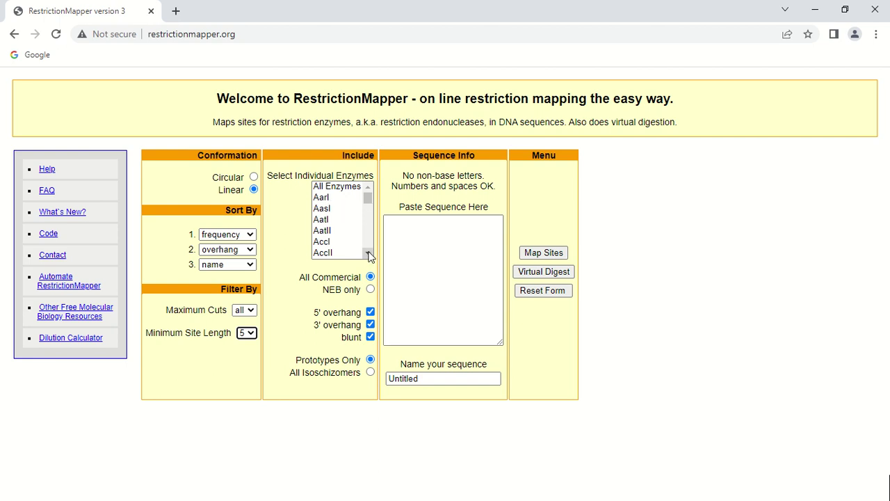
{"action": "mouse_move", "coordinate": [367, 199]}
{"action": "left_mouse_down"}
{"action": "mouse_move", "coordinate": [372, 240]}
{"action": "mouse_move", "coordinate": [368, 194]}
{"action": "left_mouse_up"}
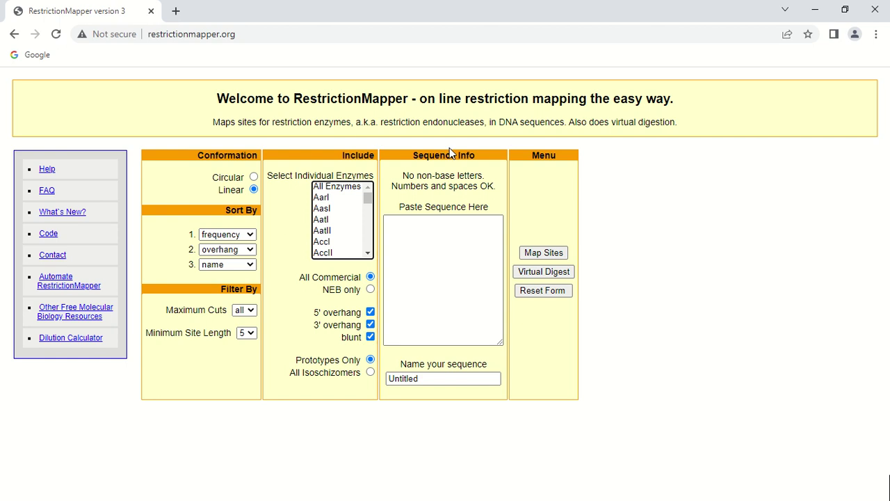
{"action": "left_click", "coordinate": [387, 309]}
{"action": "left_click", "coordinate": [371, 339]}
{"action": "left_click", "coordinate": [372, 340]}
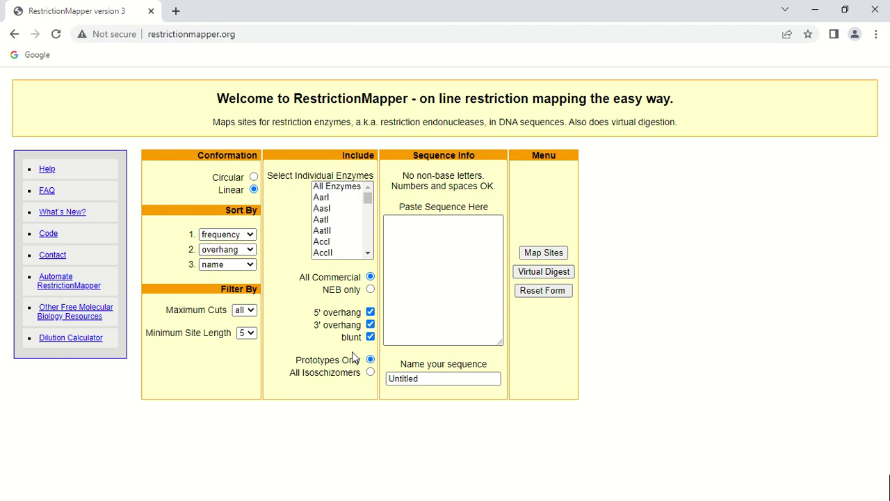
- Switch to the Sequence file in Notepad and copy its entire DNA sequence
{"action": "left_click", "coordinate": [411, 242]}
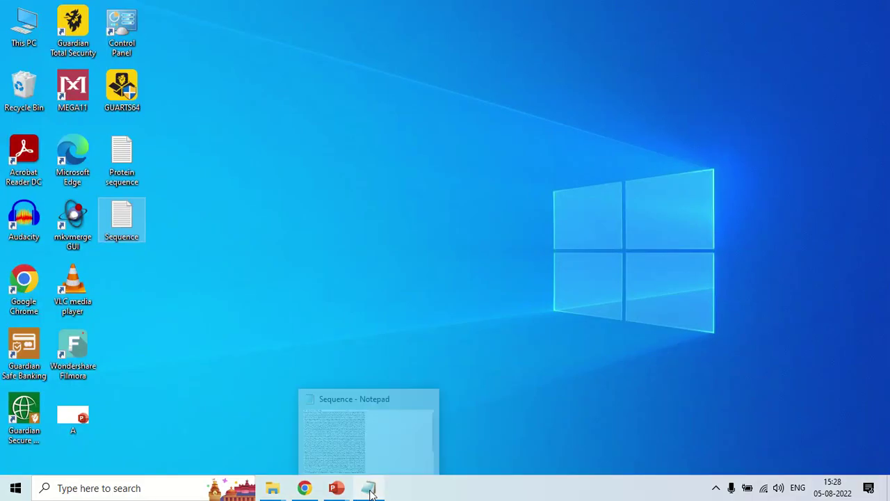
{"action": "left_click", "coordinate": [371, 493]}
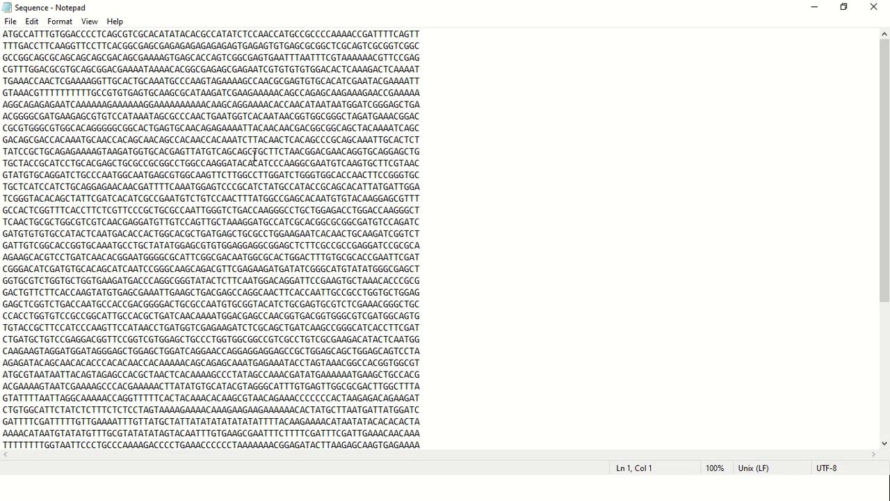
{"action": "key", "text": "ctrl+a"}
{"action": "right_click", "coordinate": [254, 156]}
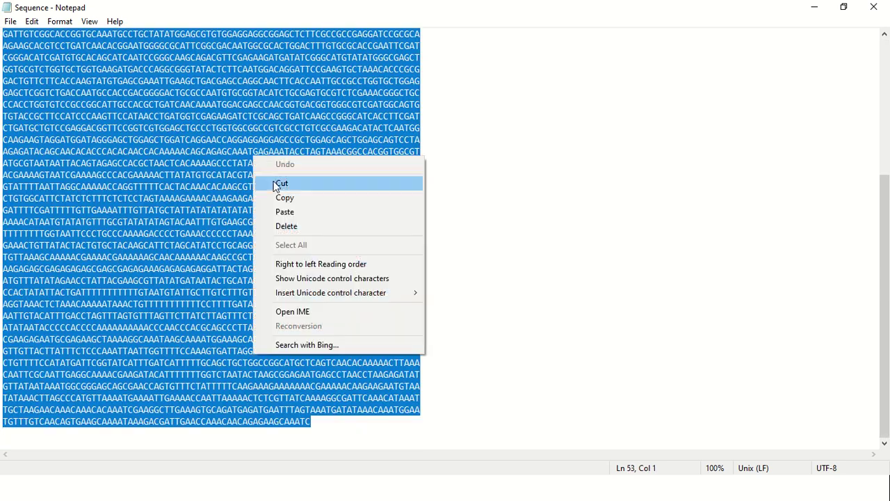
{"action": "left_click", "coordinate": [285, 199]}
- Return to RestrictionMapper in Chrome and paste the copied DNA sequence into the sequence box, keeping the name Untitled
{"action": "key", "text": "alt+Tab"}
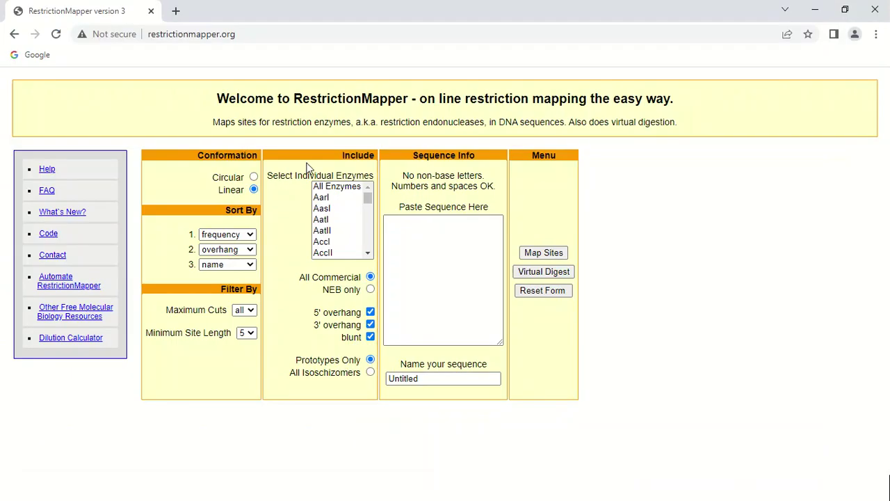
{"action": "left_click", "coordinate": [423, 245]}
{"action": "right_click", "coordinate": [423, 244]}
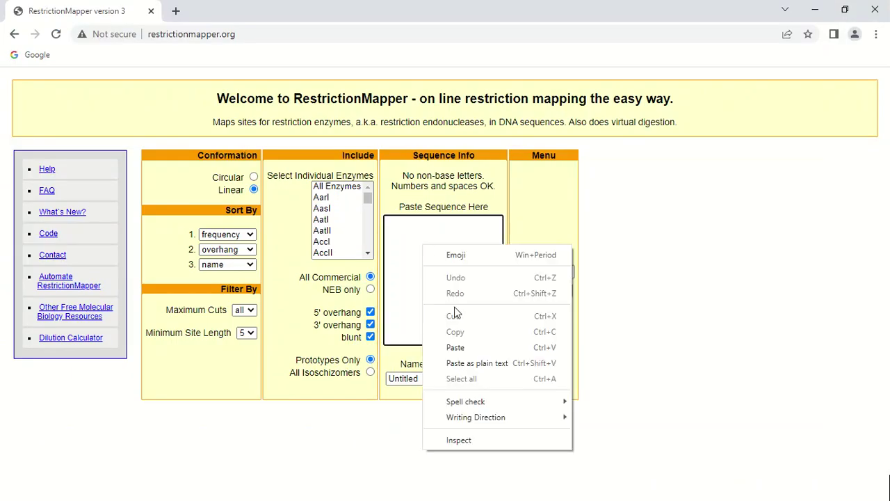
{"action": "left_click", "coordinate": [455, 347]}
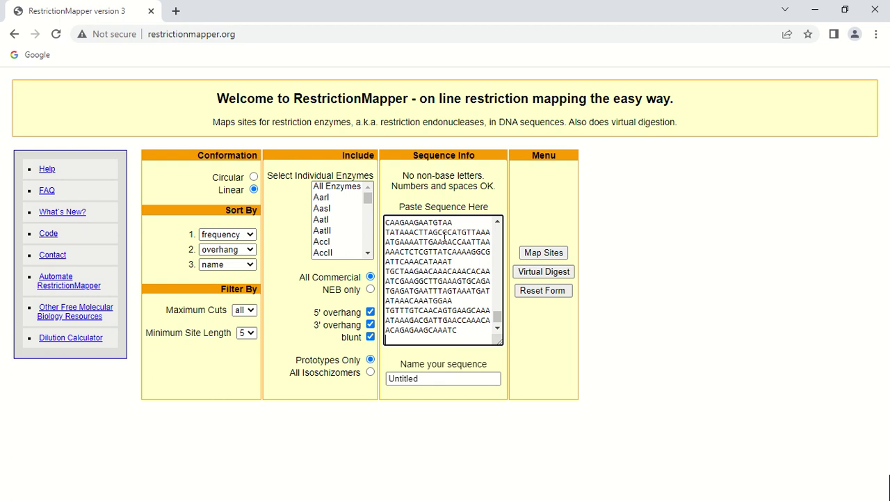
{"action": "double_click", "coordinate": [409, 377]}
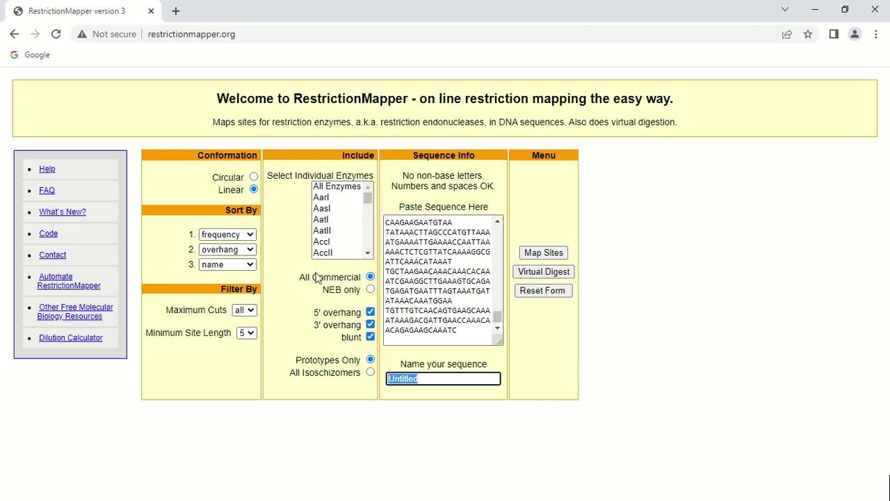
- Include All Enzymes in the analysis and map the restriction sites of the pasted sequence
{"action": "left_click", "coordinate": [336, 188]}
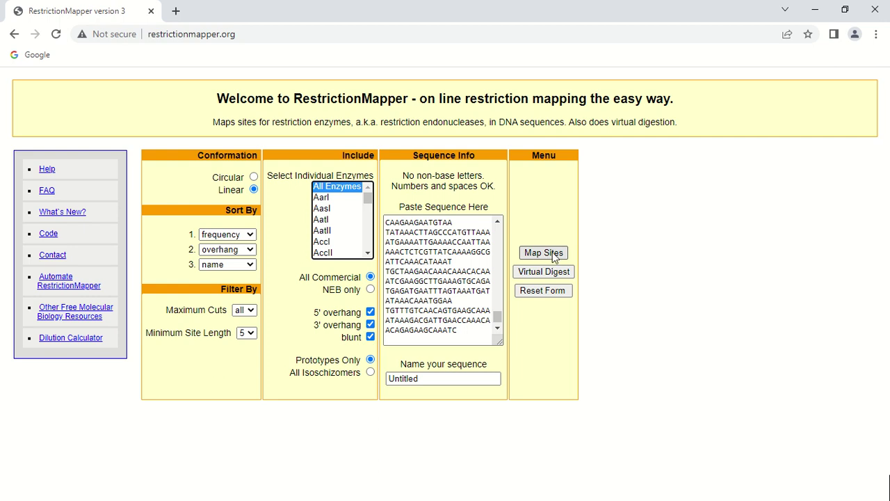
{"action": "left_click", "coordinate": [323, 210]}
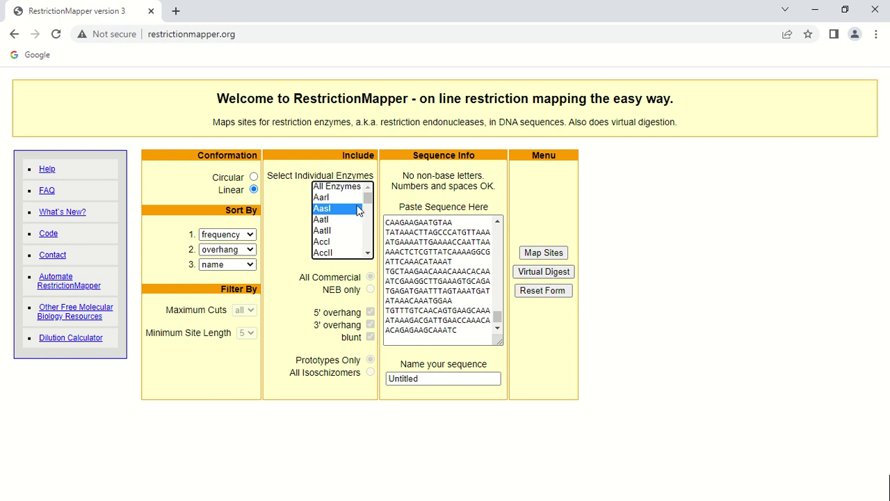
{"action": "left_click", "coordinate": [340, 187]}
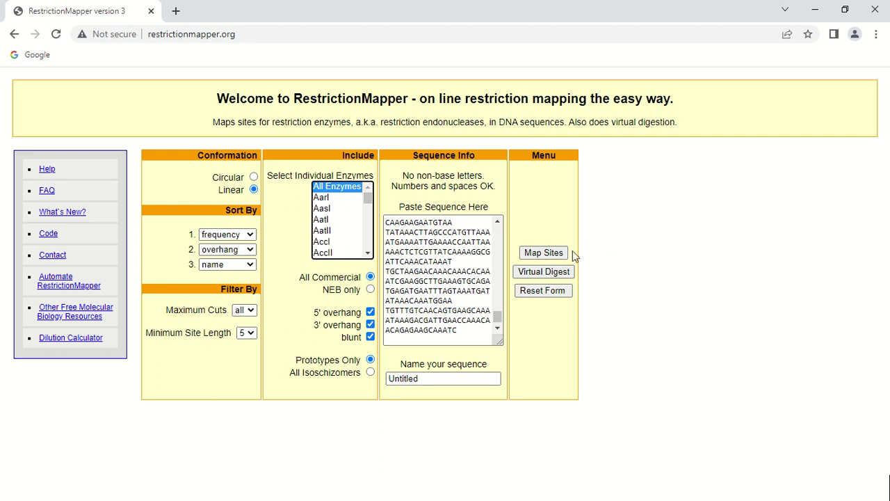
{"action": "left_click", "coordinate": [544, 254]}
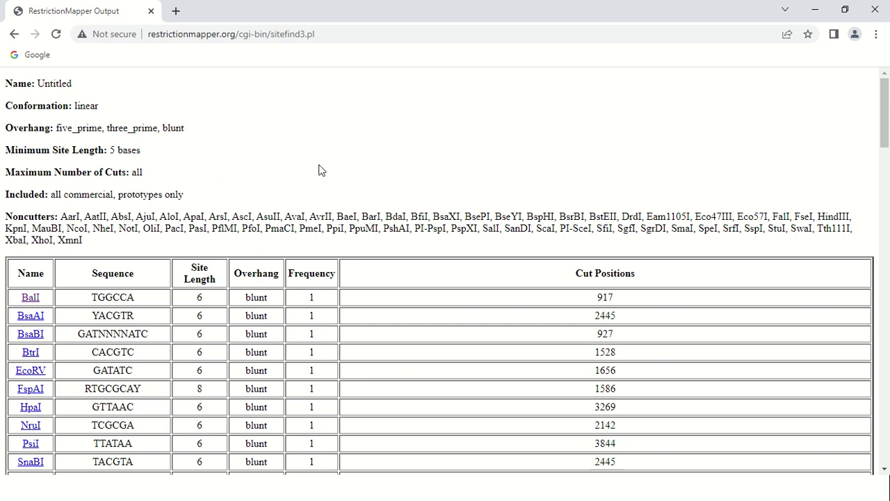
- Examine the list of noncutter enzymes in the mapping output
{"action": "scroll", "coordinate": [320, 171], "scroll_direction": "down", "scroll_amount": 1}
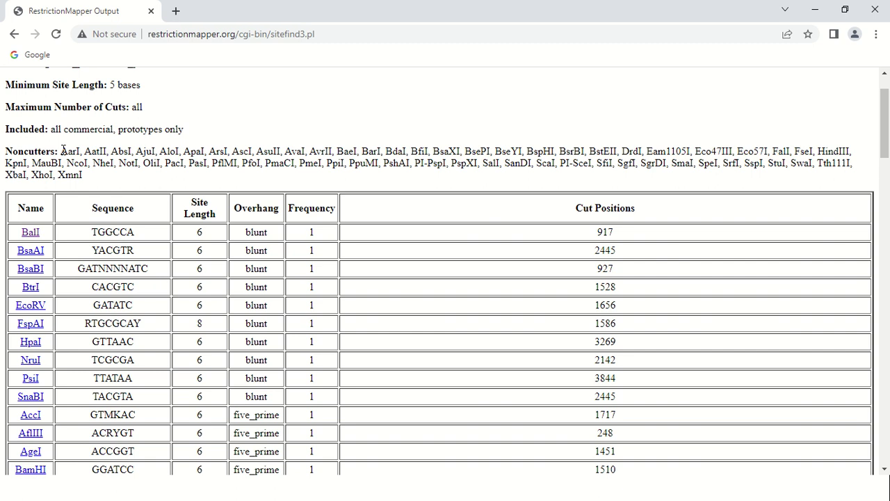
{"action": "left_click_drag", "start_coordinate": [75, 158], "coordinate": [94, 178]}
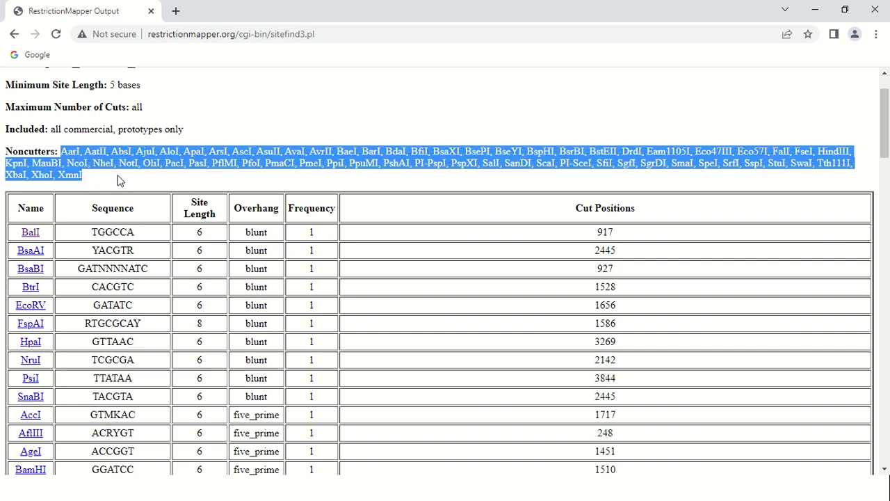
{"action": "left_click", "coordinate": [119, 181]}
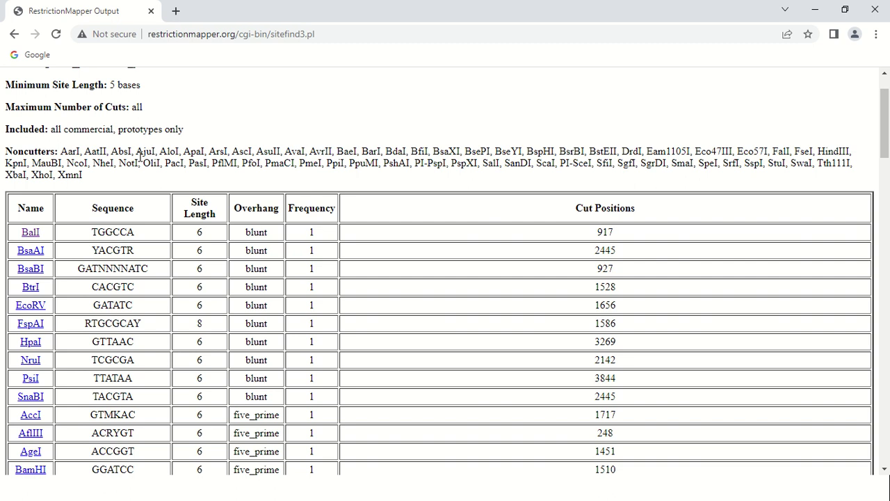
- Review the whole table of cutting enzymes with their recognition sequences, site lengths, overhangs, frequencies and cut positions
{"action": "scroll", "coordinate": [140, 157], "scroll_direction": "down", "scroll_amount": 1}
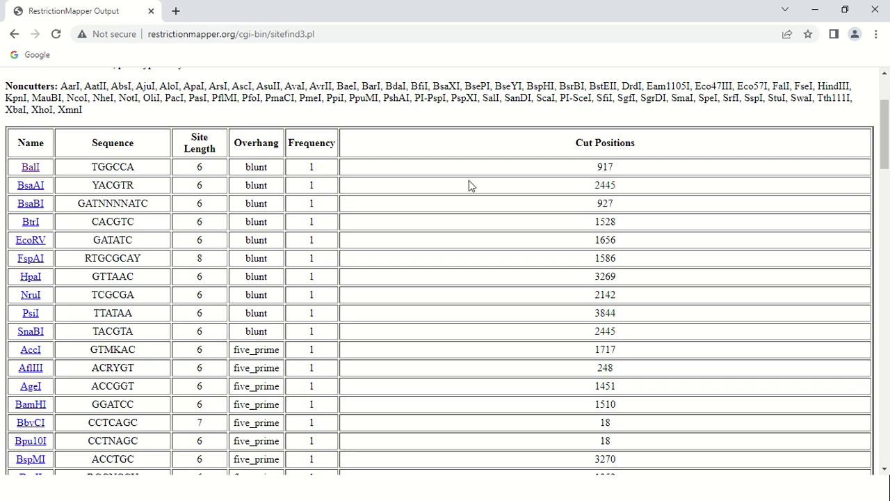
{"action": "scroll", "coordinate": [469, 182], "scroll_direction": "down", "scroll_amount": 1}
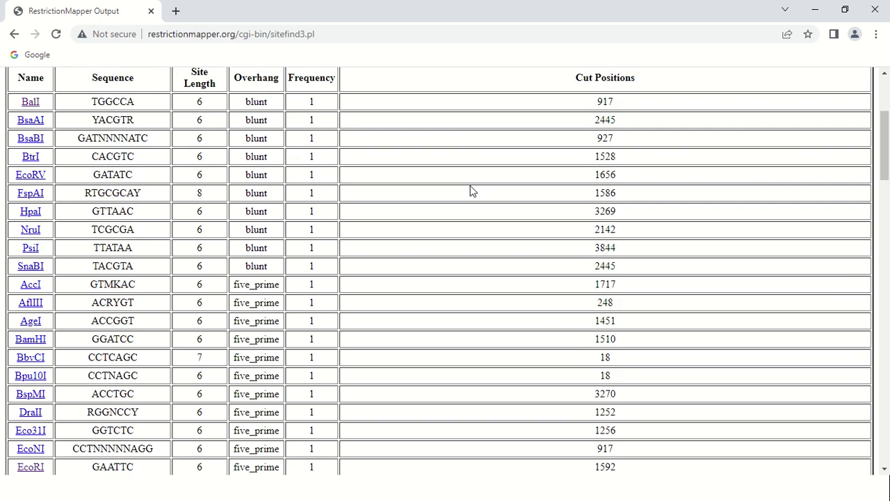
{"action": "scroll", "coordinate": [470, 189], "scroll_direction": "down", "scroll_amount": 5}
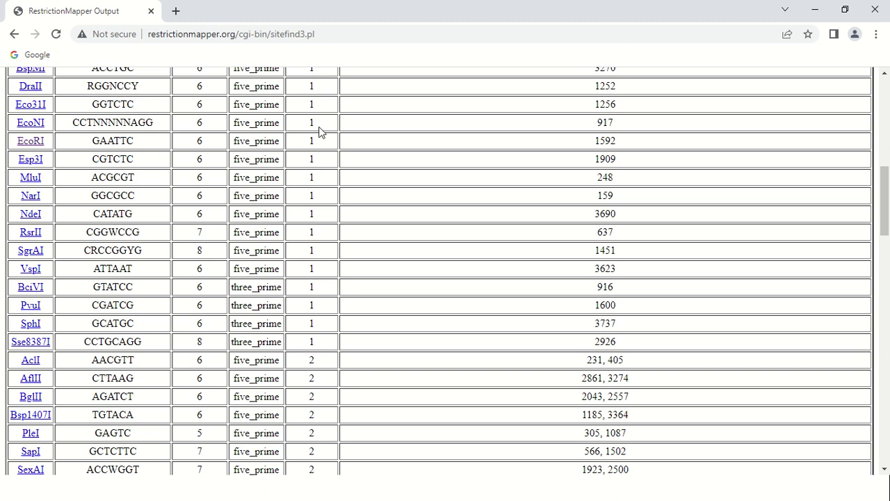
{"action": "scroll", "coordinate": [443, 151], "scroll_direction": "down", "scroll_amount": 1}
{"action": "scroll", "coordinate": [443, 151], "scroll_direction": "down", "scroll_amount": 2}
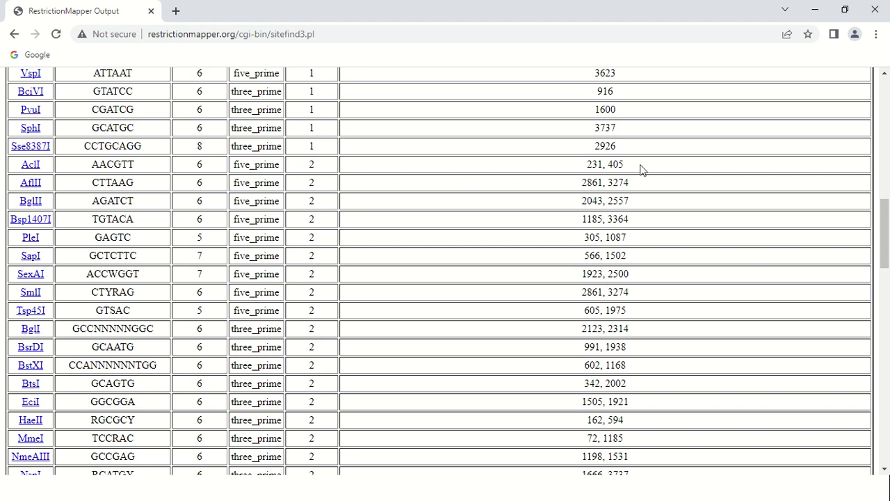
{"action": "scroll", "coordinate": [387, 169], "scroll_direction": "down", "scroll_amount": 1}
{"action": "scroll", "coordinate": [434, 170], "scroll_direction": "down", "scroll_amount": 1}
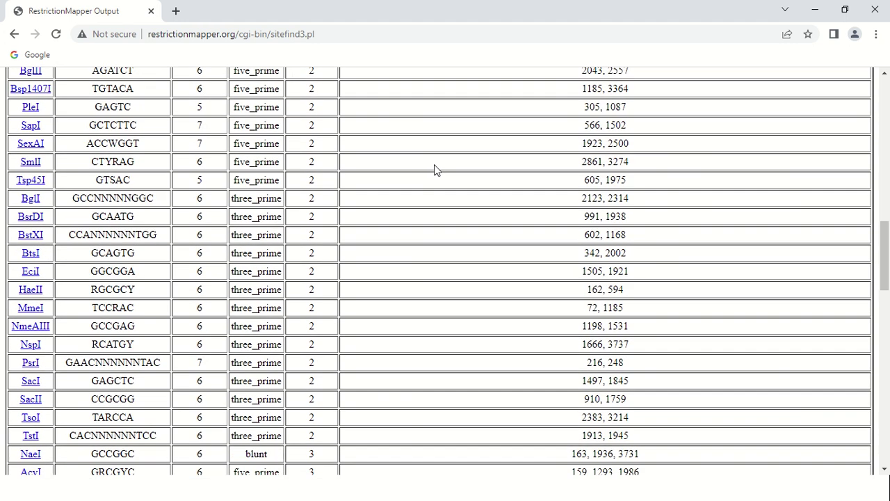
{"action": "scroll", "coordinate": [438, 171], "scroll_direction": "down", "scroll_amount": 9}
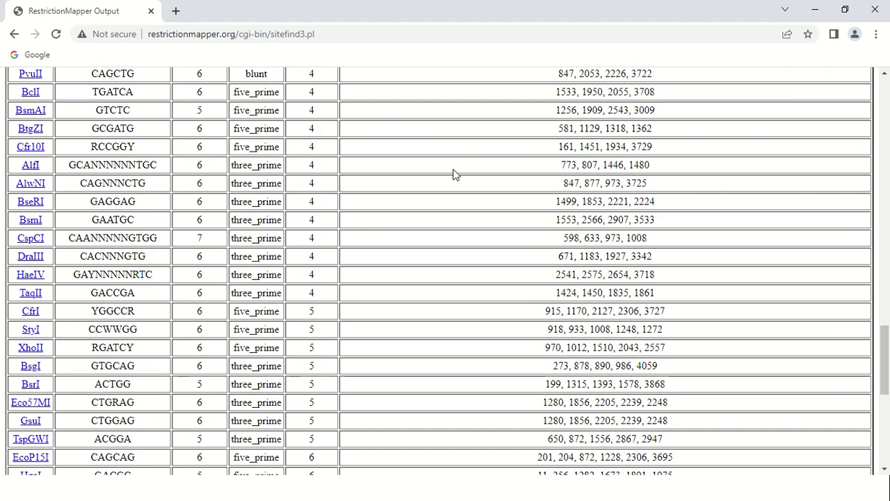
{"action": "scroll", "coordinate": [456, 170], "scroll_direction": "down", "scroll_amount": 6}
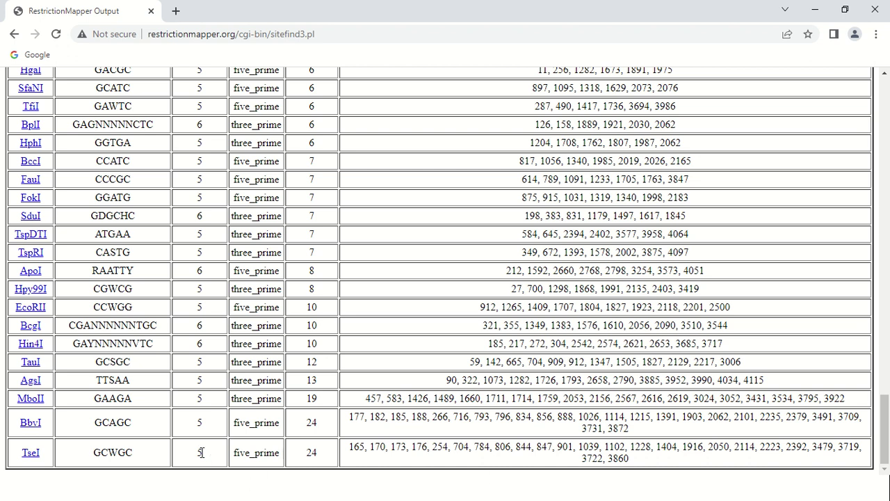
{"action": "scroll", "coordinate": [487, 355], "scroll_direction": "up", "scroll_amount": 18}
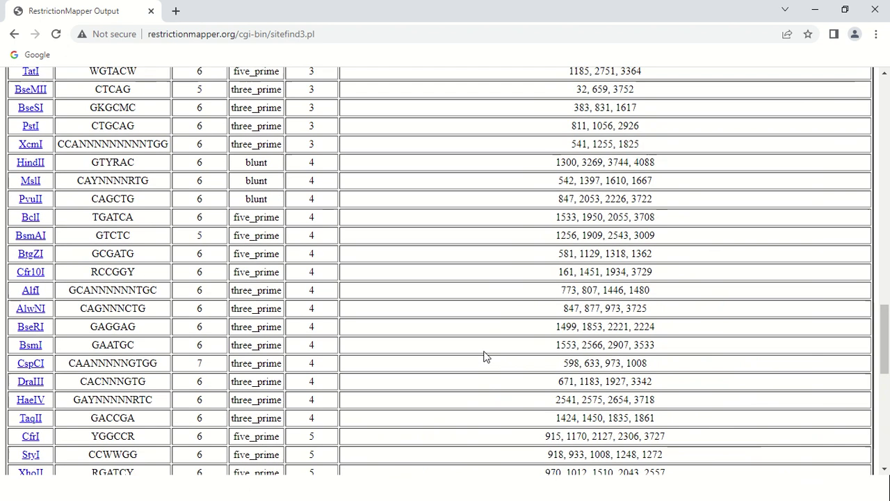
{"action": "scroll", "coordinate": [487, 348], "scroll_direction": "up", "scroll_amount": 10}
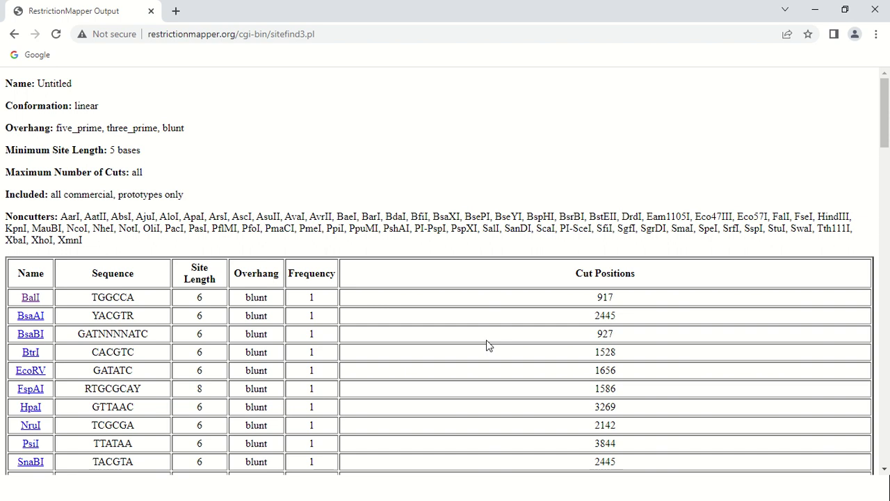
- View the REBASE entry of the BalI enzyme, including its molecular weight, and return to the mapping output
{"action": "left_click", "coordinate": [31, 298]}
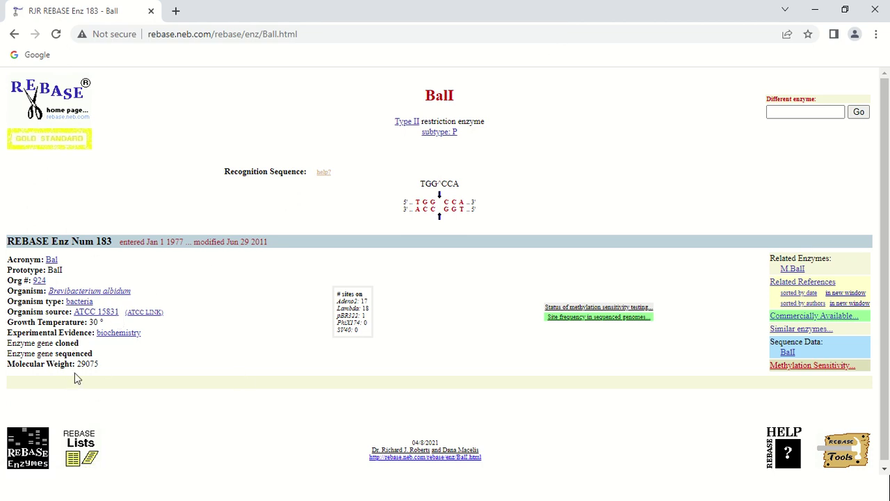
{"action": "double_click", "coordinate": [91, 364]}
{"action": "left_click", "coordinate": [178, 355]}
{"action": "left_click", "coordinate": [14, 33]}
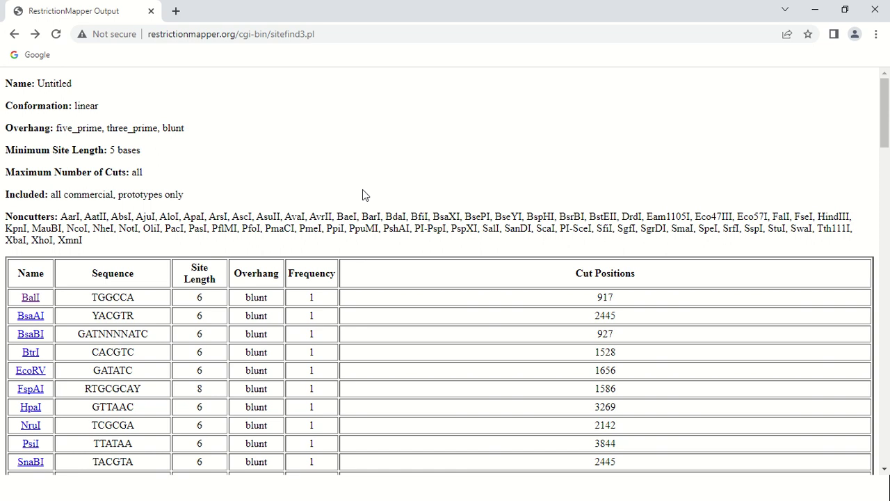
{"action": "scroll", "coordinate": [362, 189], "scroll_direction": "down", "scroll_amount": 1}
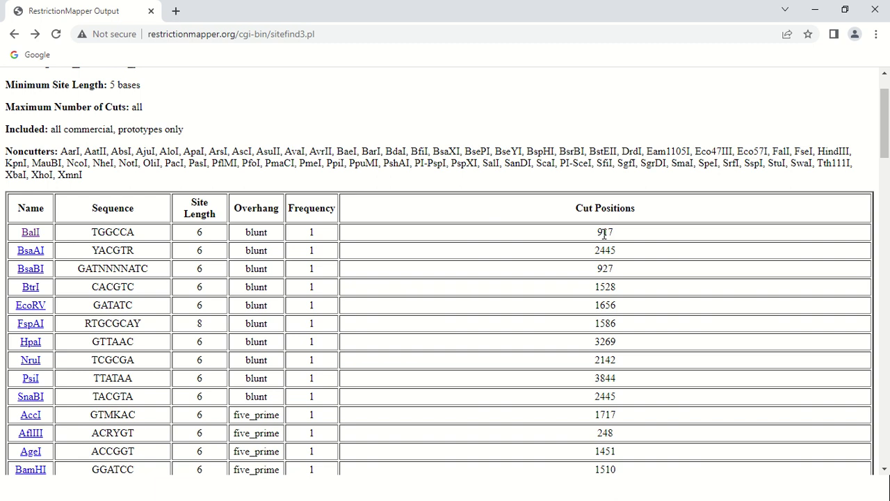
{"action": "scroll", "coordinate": [452, 196], "scroll_direction": "up", "scroll_amount": 1}
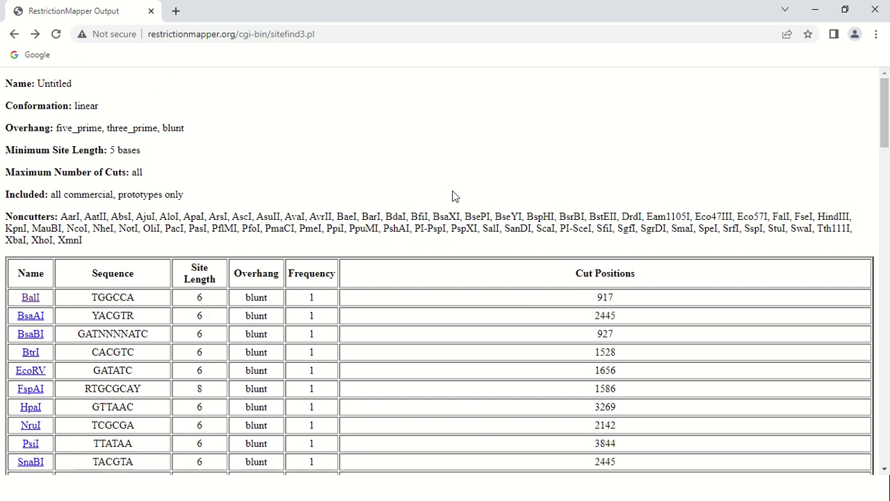